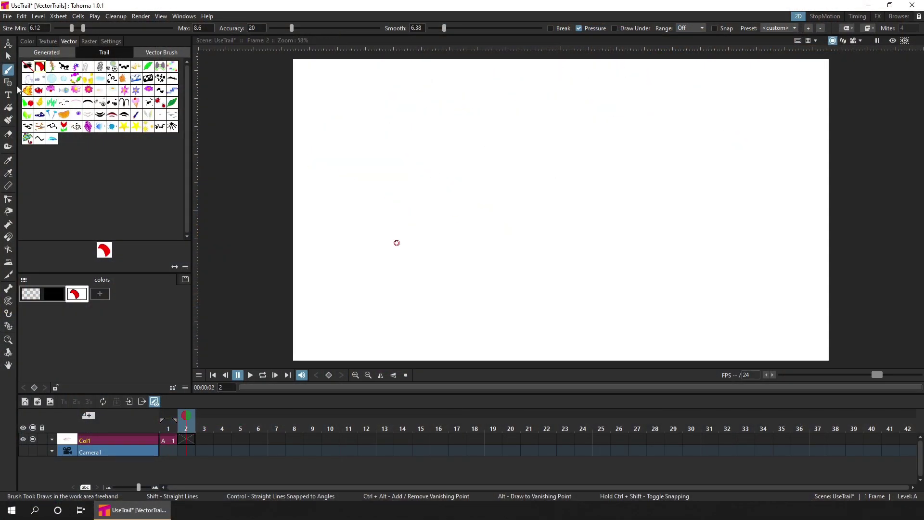
# Draw a rectangle on frame 2 with the red trail brush style.
pyautogui.press('g')
pyautogui.moveTo(305, 66); pyautogui.dragTo(546, 240)
# Draw a trail-style circle and paint freehand trail strokes at the lower right.
pyautogui.scroll(-1, 205, 29)
pyautogui.moveTo(715, 175); pyautogui.dragTo(785, 135)
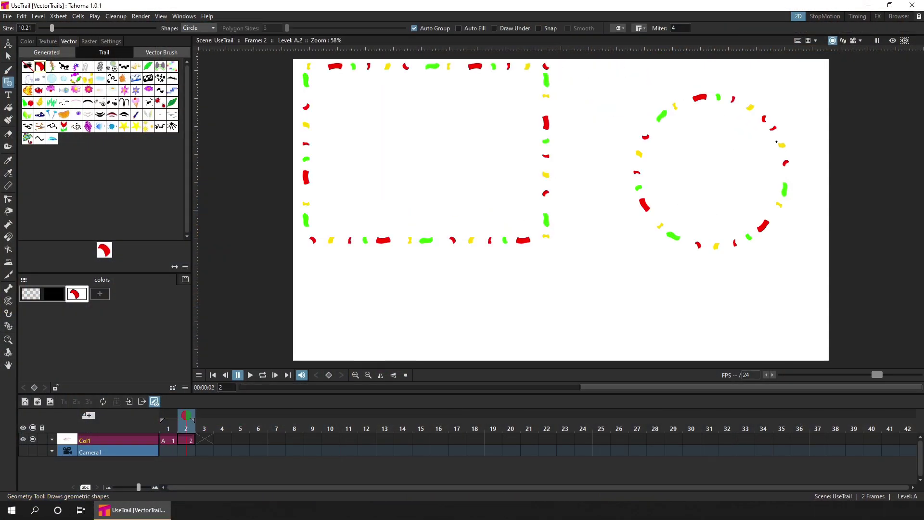
pyautogui.moveTo(52, 28); pyautogui.dragTo(80, 27)
pyautogui.moveTo(626, 301); pyautogui.dragTo(651, 327)
# Paint a creature trail along the top and right edges, then draw a creature-trail rectangle.
pyautogui.press('s')
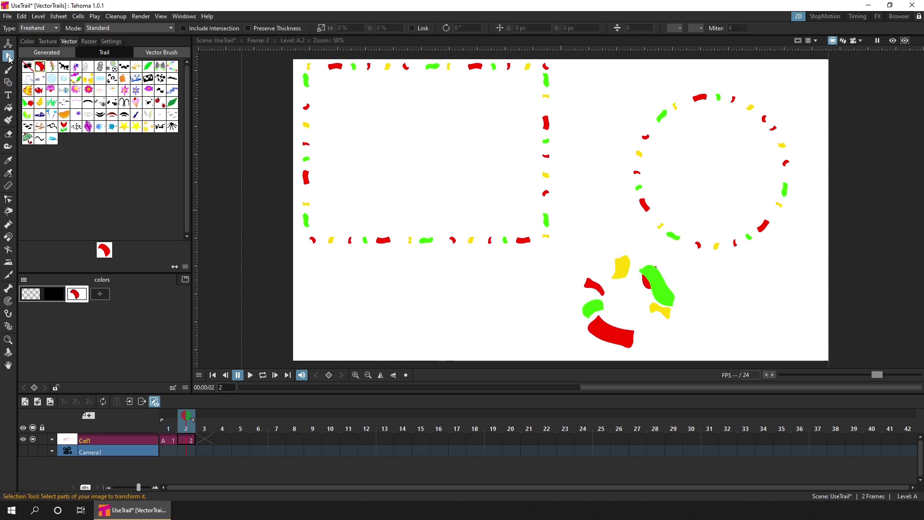
pyautogui.click(546, 192)
pyautogui.moveTo(299, 70)
pyautogui.mouseDown()
pyautogui.moveTo(639, 82)
pyautogui.moveTo(779, 325)
pyautogui.mouseUp()
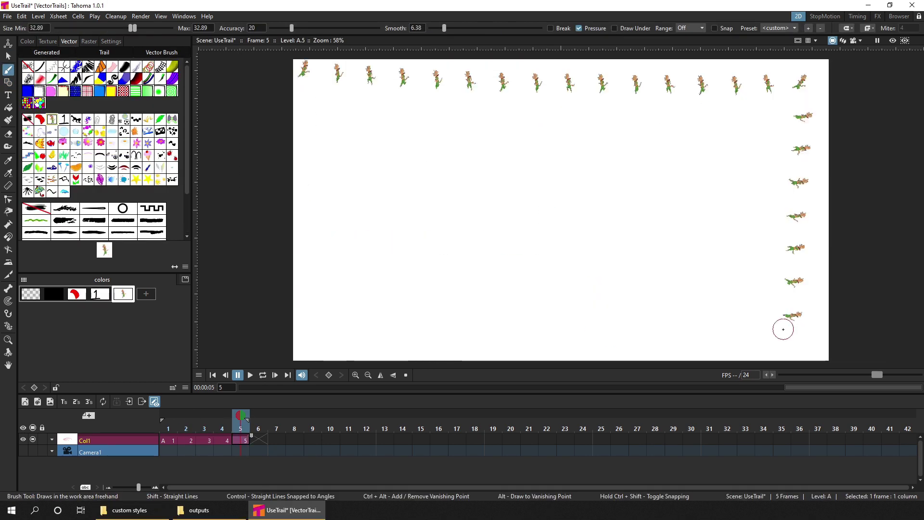
pyautogui.press('g')
pyautogui.click(207, 28)
pyautogui.click(207, 37)
pyautogui.moveTo(333, 121); pyautogui.dragTo(729, 323)
# Lower the creature trail's Distance setting so its copies pack closer together.
pyautogui.click(111, 41)
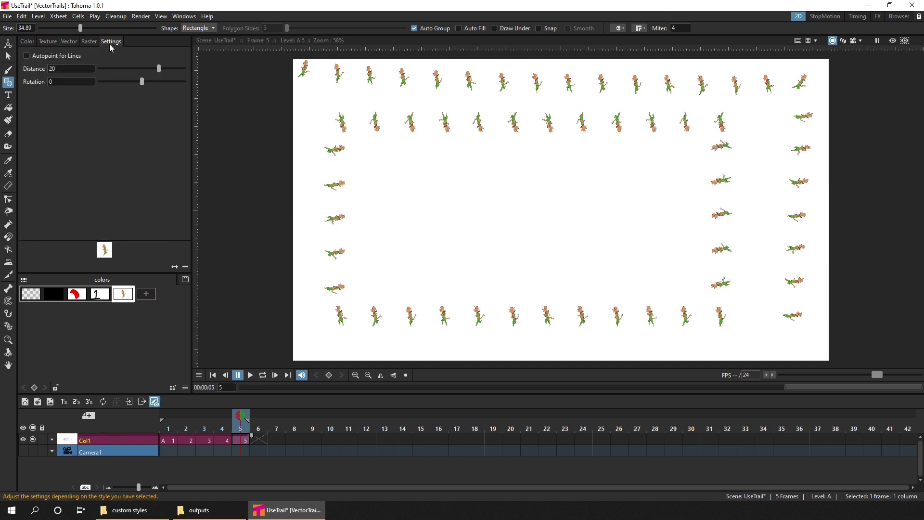
pyautogui.moveTo(142, 69)
pyautogui.mouseDown()
pyautogui.moveTo(120, 79)
pyautogui.moveTo(143, 74)
pyautogui.mouseUp()
pyautogui.scroll(5, 298, 77)
pyautogui.scroll(-5, 297, 143)
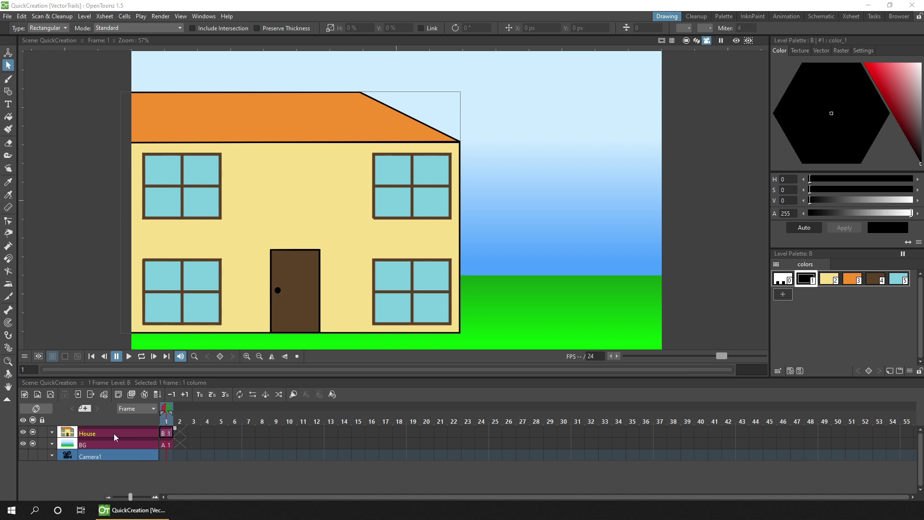
# Create the _vine Toonz Vector Level and name its column 'Vine brush'.
pyautogui.hotkey('alt', 'n')
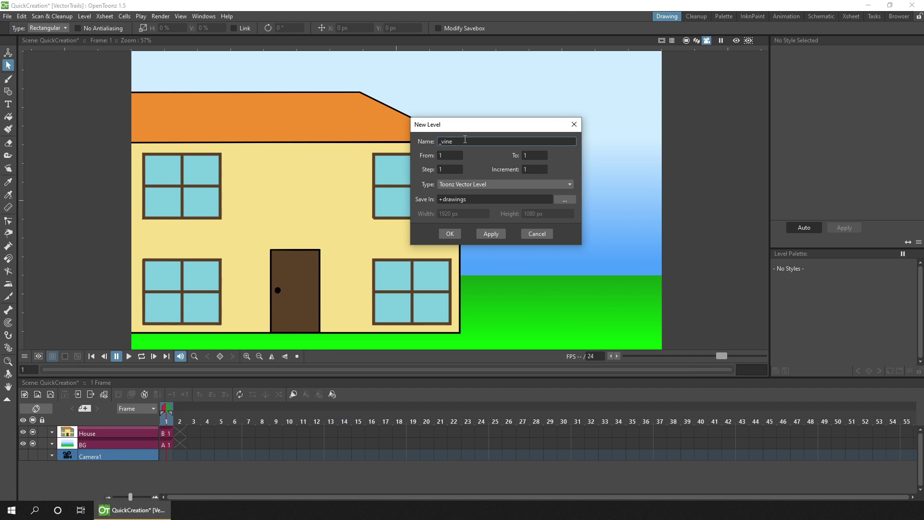
pyautogui.click(445, 232)
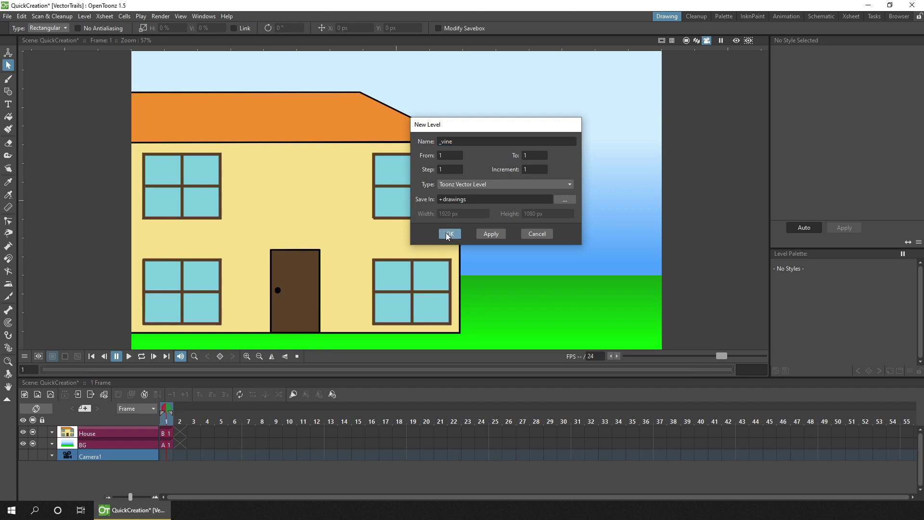
pyautogui.doubleClick(125, 434)
pyautogui.write('V')
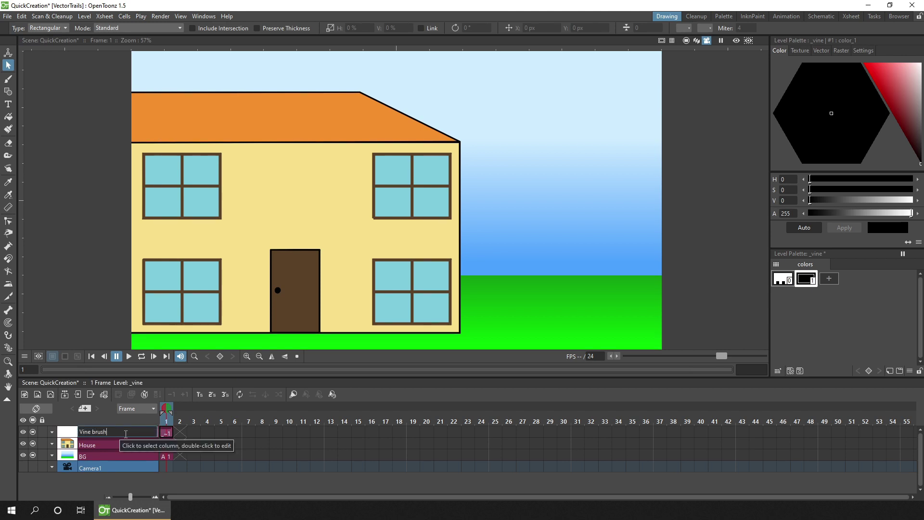
pyautogui.write('ine brush')
pyautogui.press('Return')
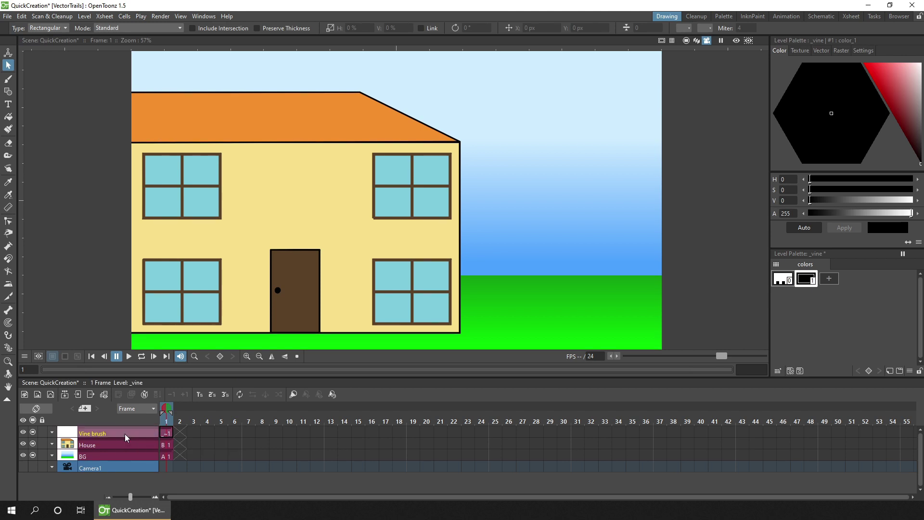
# Add a bright, less saturated green style and paint a leaf on frame 1.
pyautogui.click(9, 79)
pyautogui.click(828, 278)
pyautogui.moveTo(827, 96); pyautogui.dragTo(806, 70)
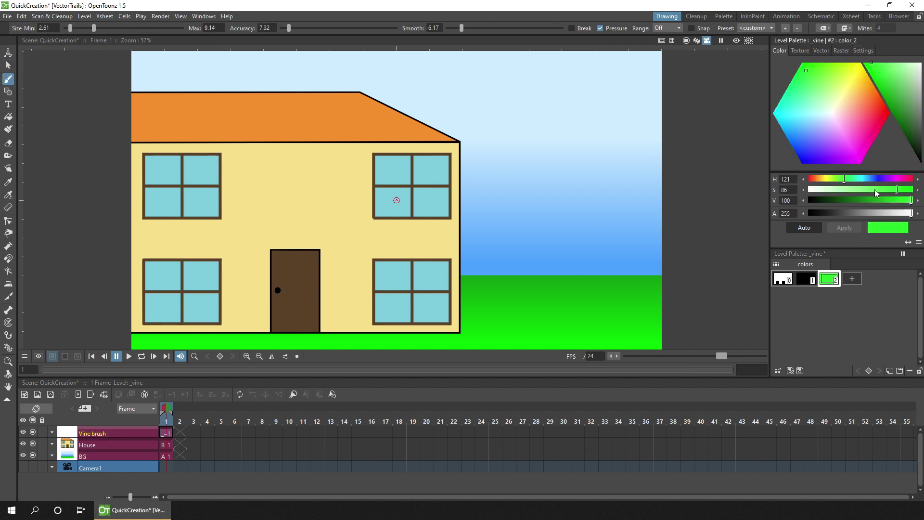
pyautogui.moveTo(876, 193); pyautogui.dragTo(889, 190)
pyautogui.moveTo(547, 165)
pyautogui.mouseDown()
pyautogui.moveTo(530, 195)
pyautogui.moveTo(546, 166)
pyautogui.mouseUp()
# Add darker and lighter green styles and draw a leaf on frame 2.
pyautogui.click(852, 278)
pyautogui.click(852, 278)
pyautogui.click(875, 278)
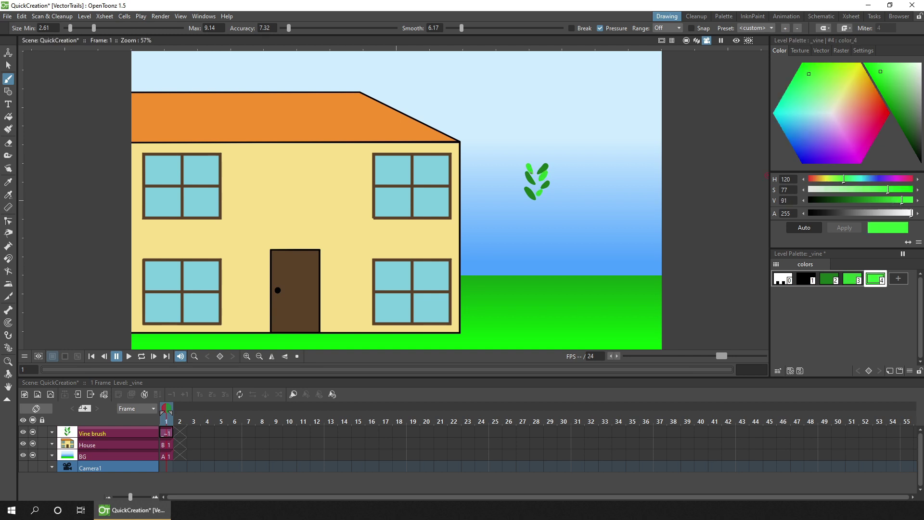
pyautogui.click(180, 433)
pyautogui.click(829, 279)
pyautogui.moveTo(529, 180)
pyautogui.mouseDown()
pyautogui.moveTo(557, 178)
pyautogui.moveTo(530, 172)
pyautogui.mouseUp()
pyautogui.click(875, 278)
# Draw green leaf clusters on frames 3 and 4, then return to frame 1.
pyautogui.click(194, 433)
pyautogui.click(829, 278)
pyautogui.click(852, 278)
pyautogui.click(207, 433)
pyautogui.click(827, 280)
pyautogui.click(875, 278)
pyautogui.click(167, 433)
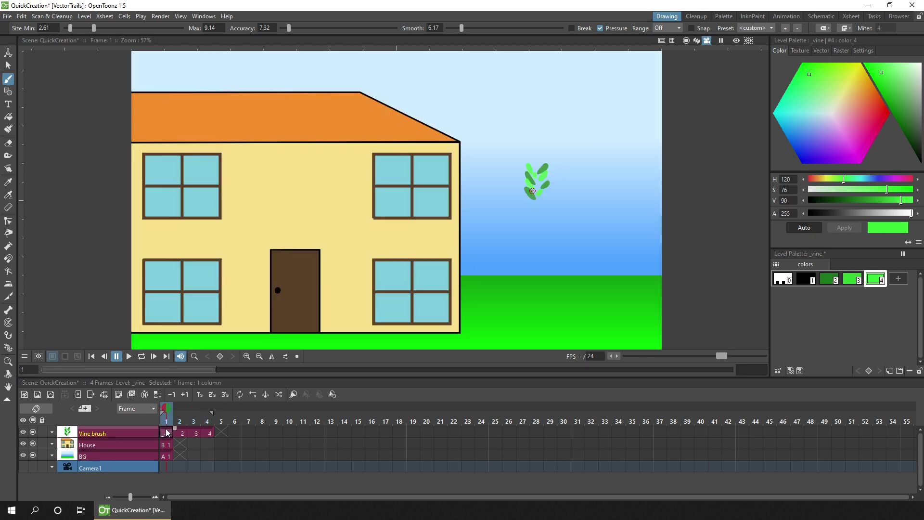
# Go to the Browser room showing the VectorTrails project.
pyautogui.click(7, 16)
pyautogui.click(47, 50)
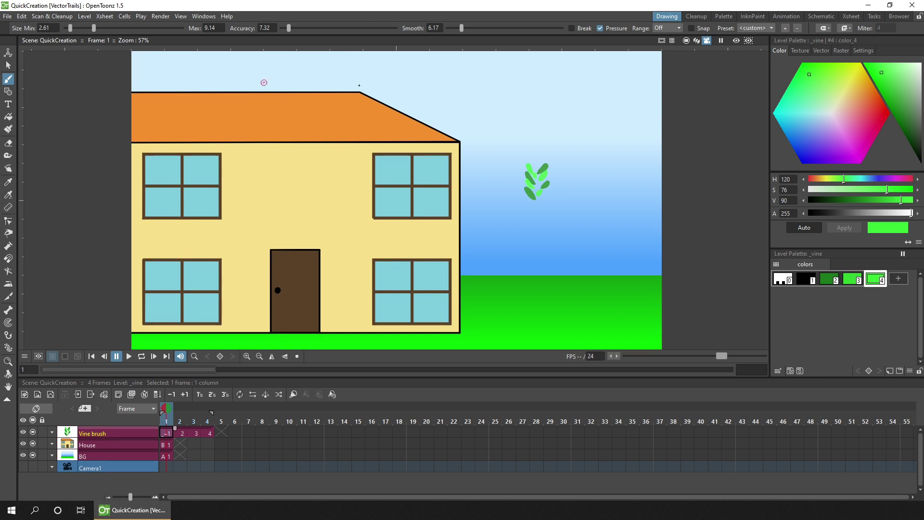
pyautogui.click(901, 17)
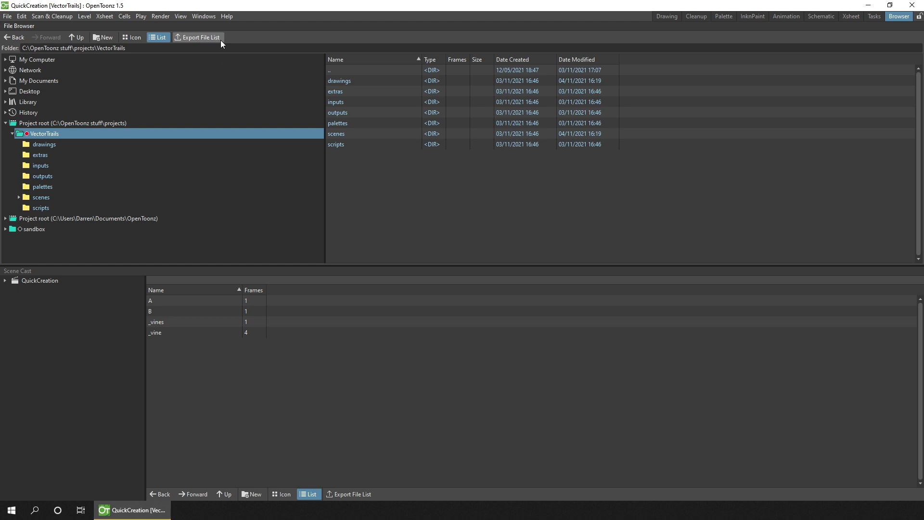
# Copy the _vine.pli file from the project's drawings folder.
pyautogui.click(203, 16)
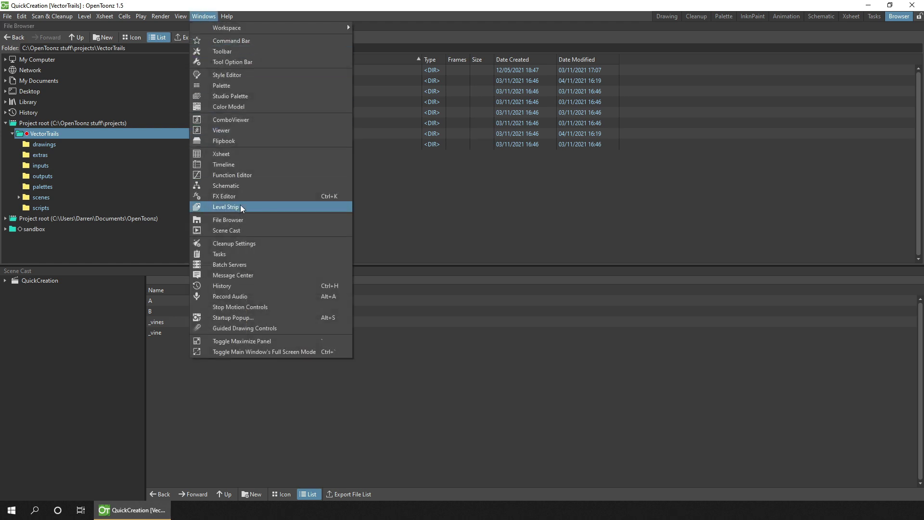
pyautogui.click(391, 179)
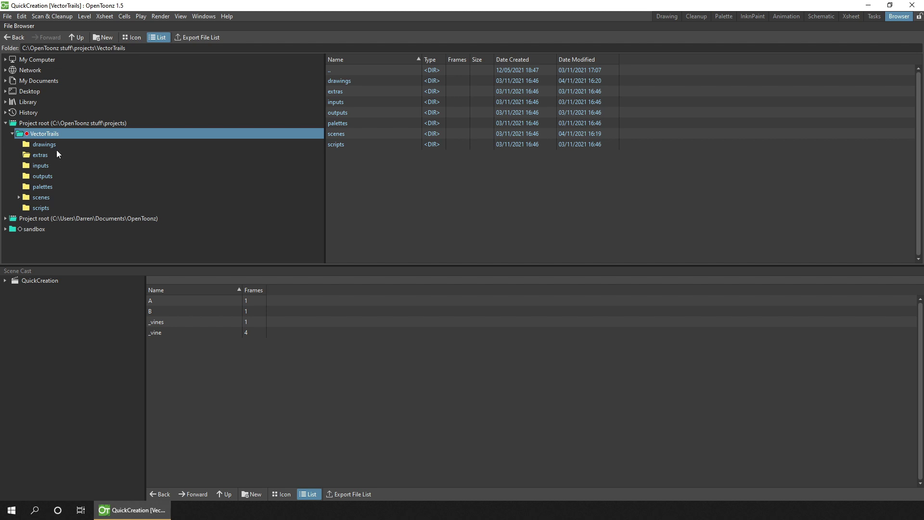
pyautogui.click(40, 144)
pyautogui.click(350, 81)
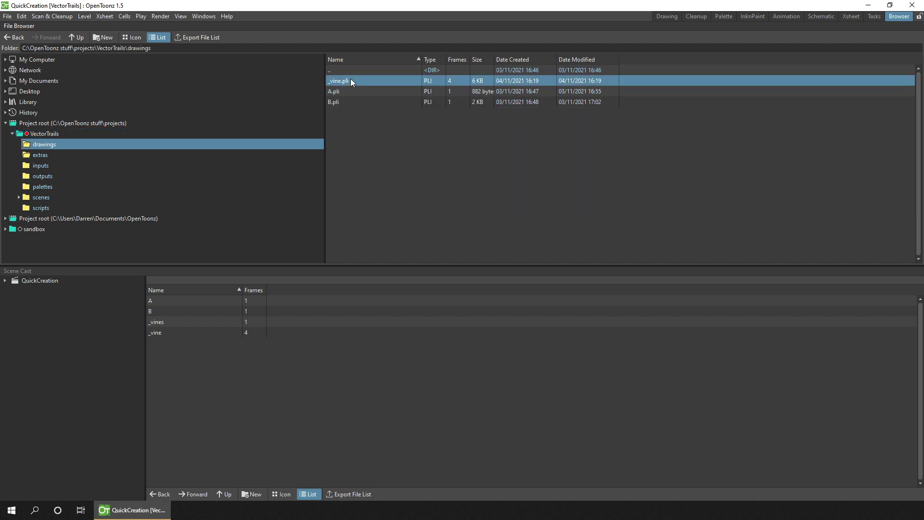
pyautogui.rightClick(363, 79)
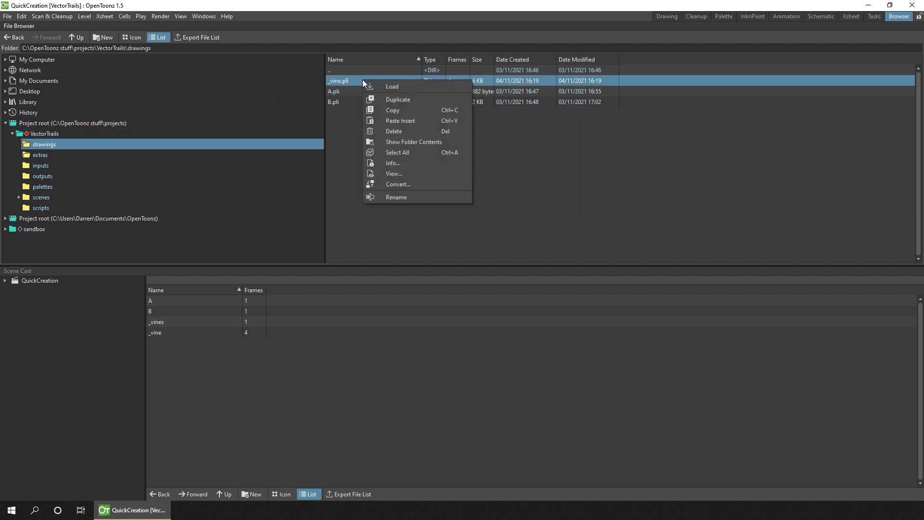
pyautogui.click(423, 110)
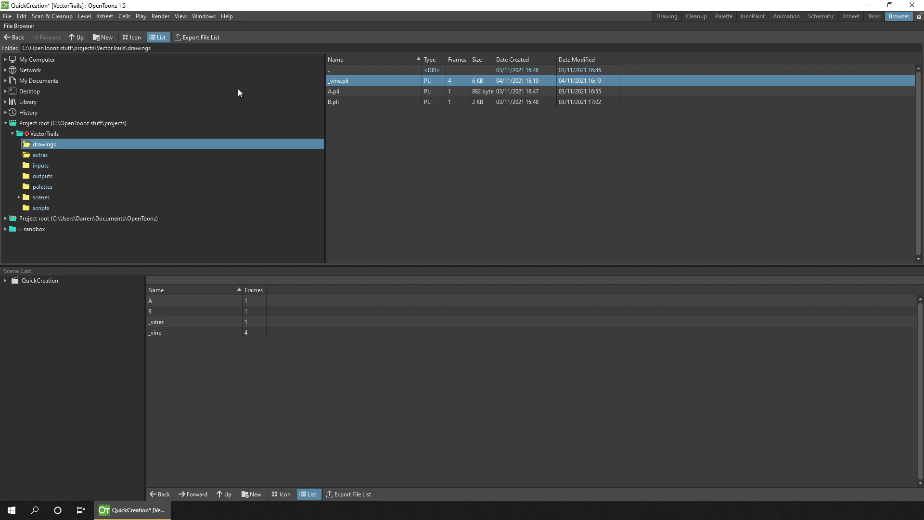
# Paste _vine.pli into the Library's custom styles folder and return to the Drawing room.
pyautogui.click(5, 102)
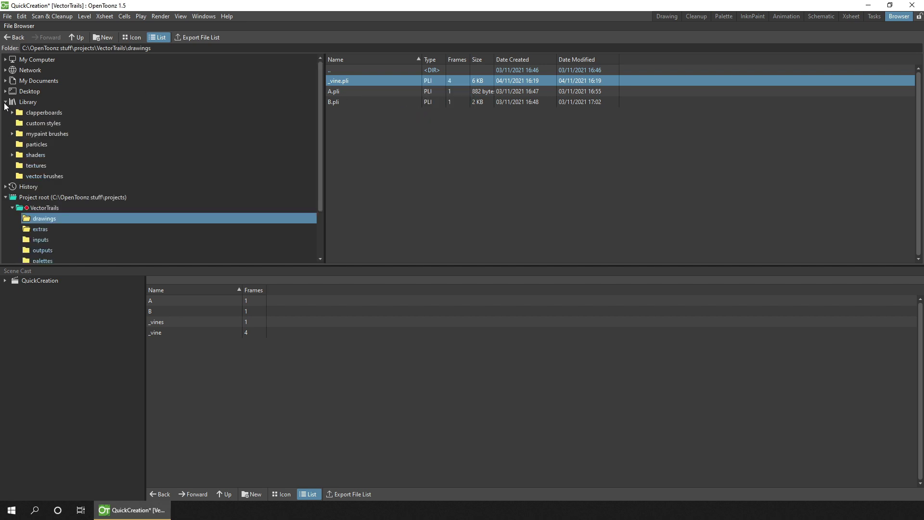
pyautogui.click(38, 123)
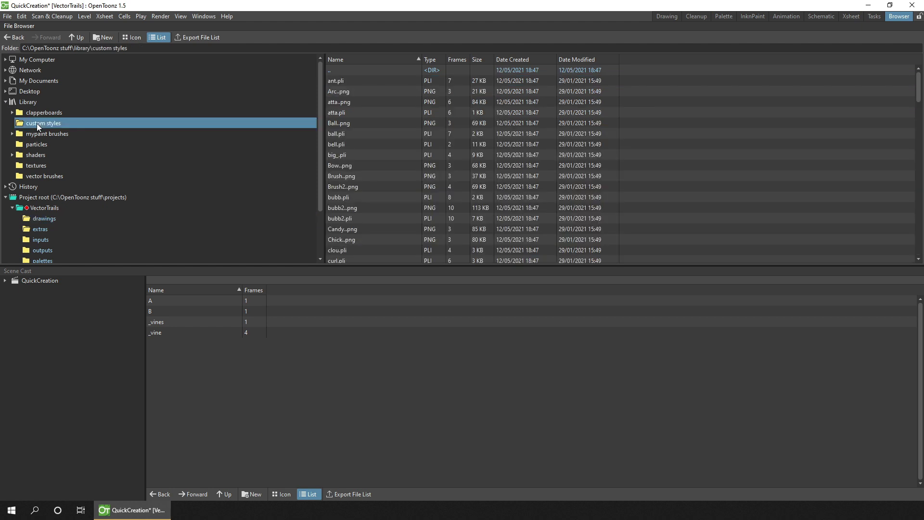
pyautogui.rightClick(367, 123)
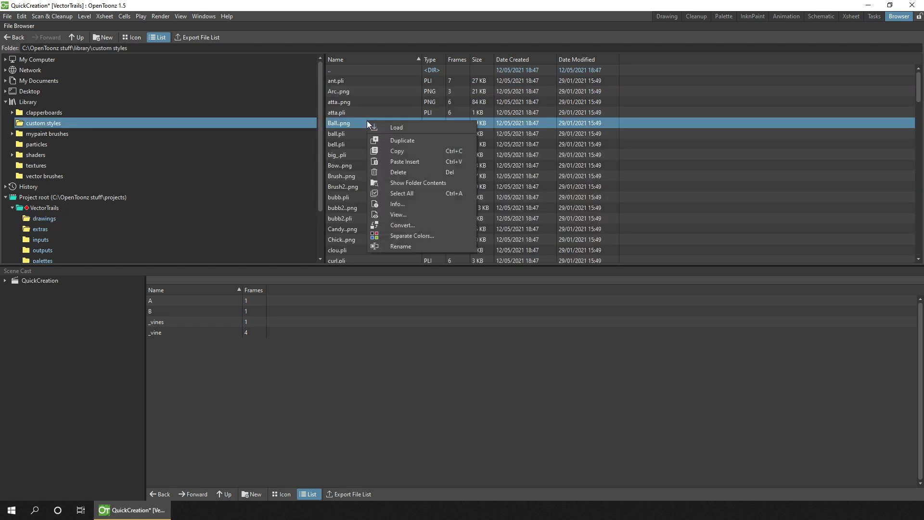
pyautogui.click(416, 162)
pyautogui.click(353, 80)
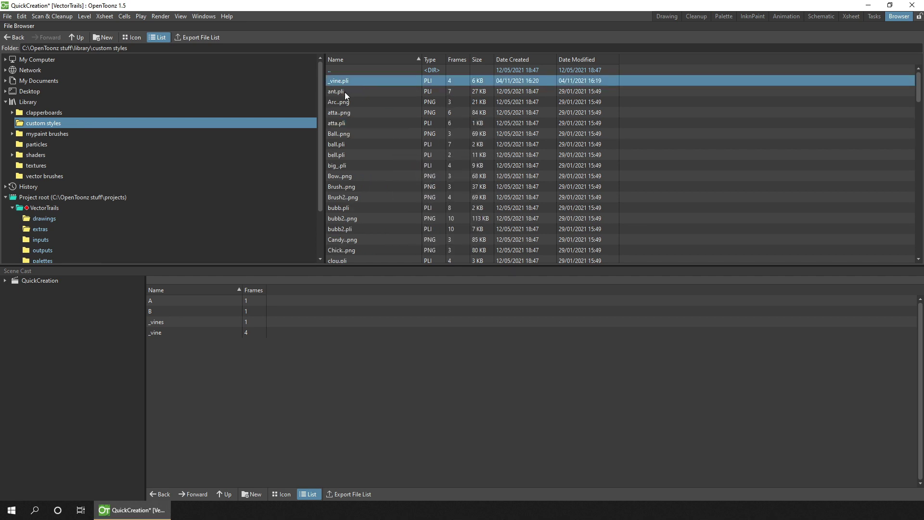
pyautogui.click(669, 16)
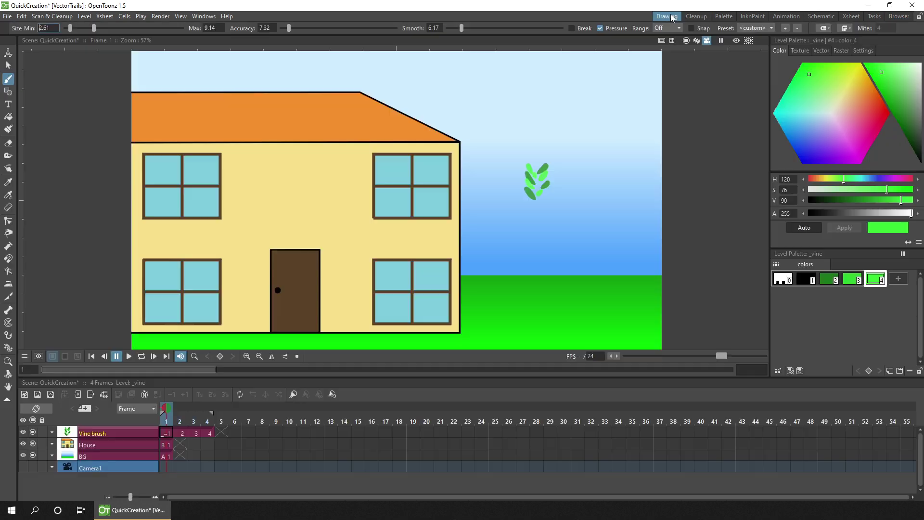
# Check that _vine appears among the Vector brush styles, then start a new vector level.
pyautogui.click(821, 51)
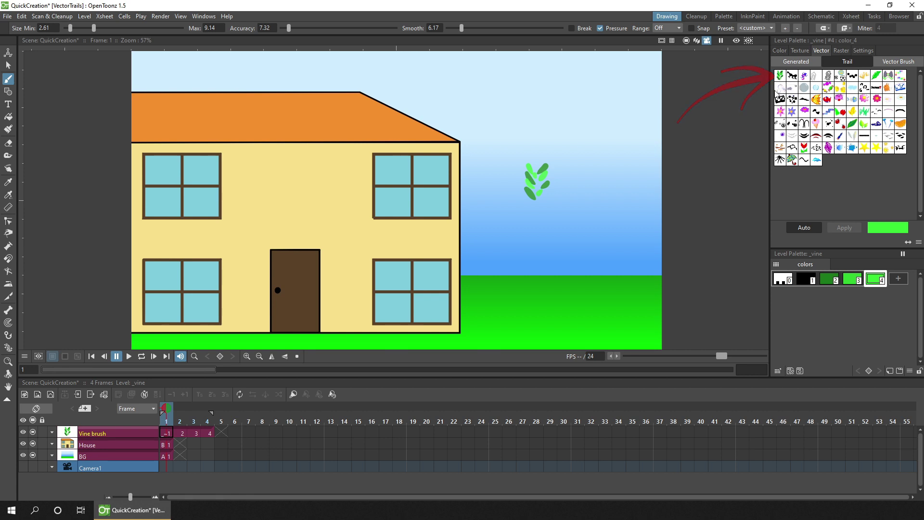
pyautogui.click(51, 394)
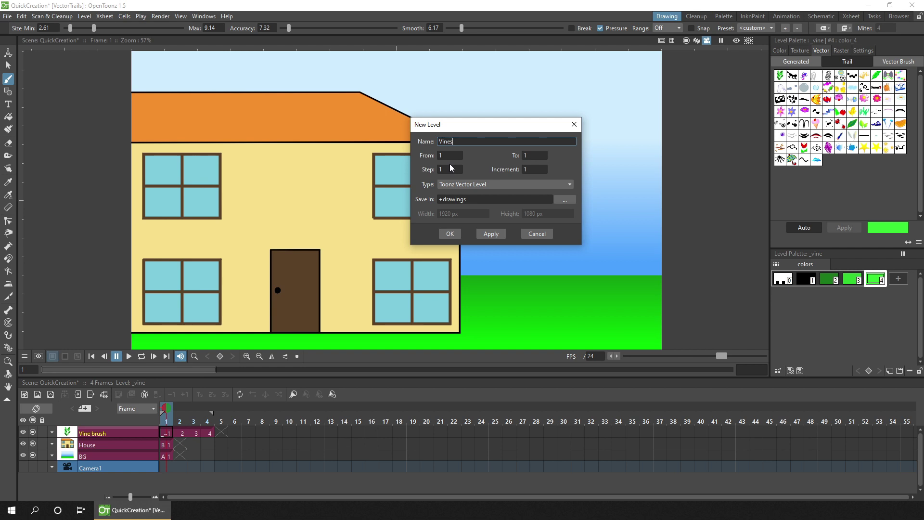
# Create the Vines vector level and name its column Vines.
pyautogui.click(448, 234)
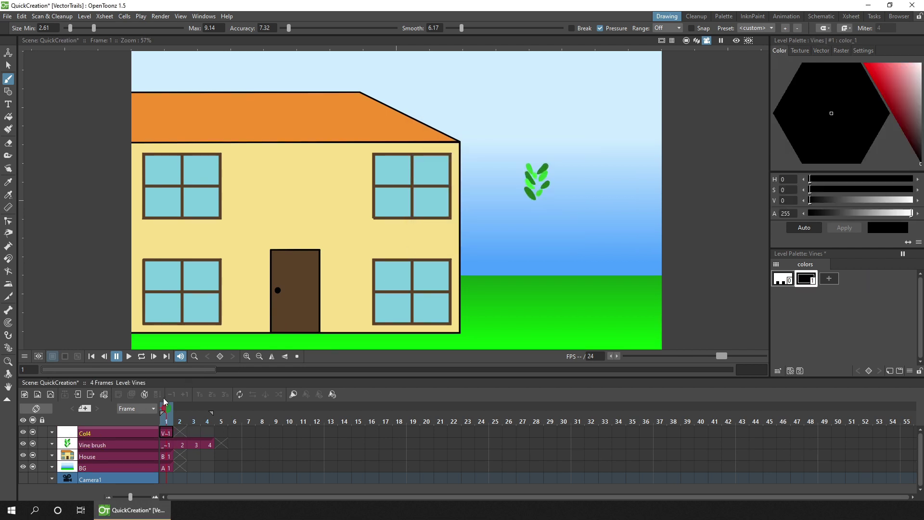
pyautogui.doubleClick(109, 432)
pyautogui.write('Vines')
pyautogui.press('Return')
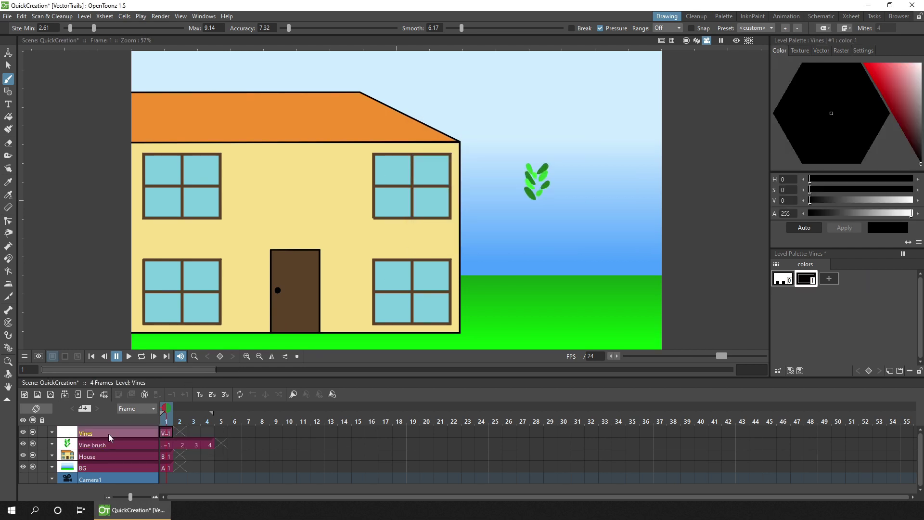
# Hide the Vine brush column and add style 2 using the _vine vector brush.
pyautogui.click(23, 443)
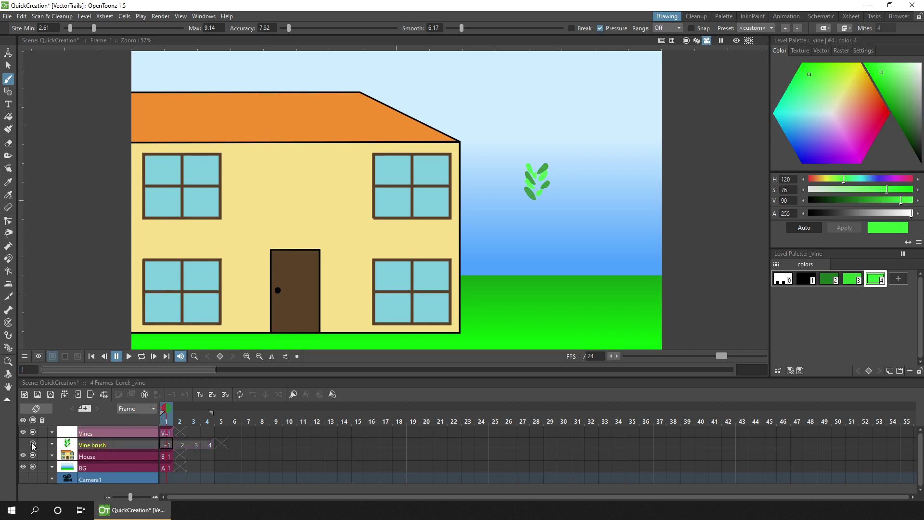
pyautogui.click(32, 444)
pyautogui.click(164, 434)
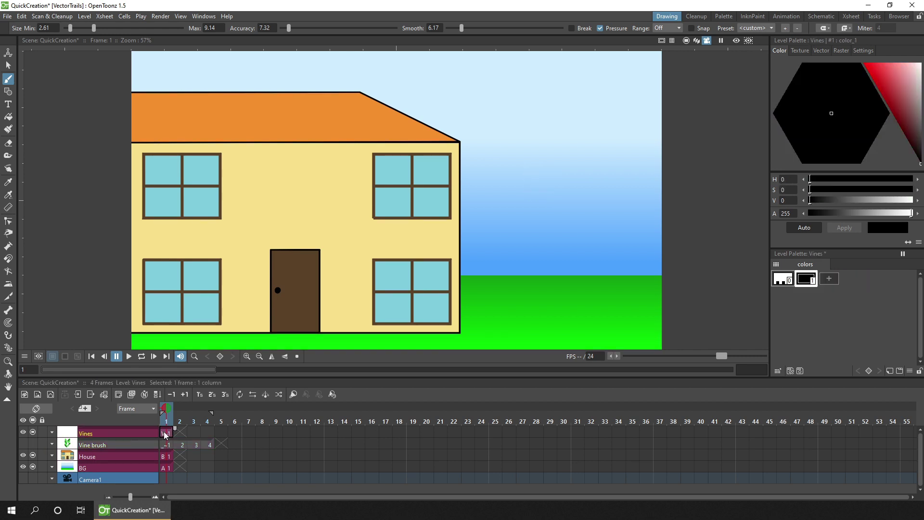
pyautogui.click(829, 279)
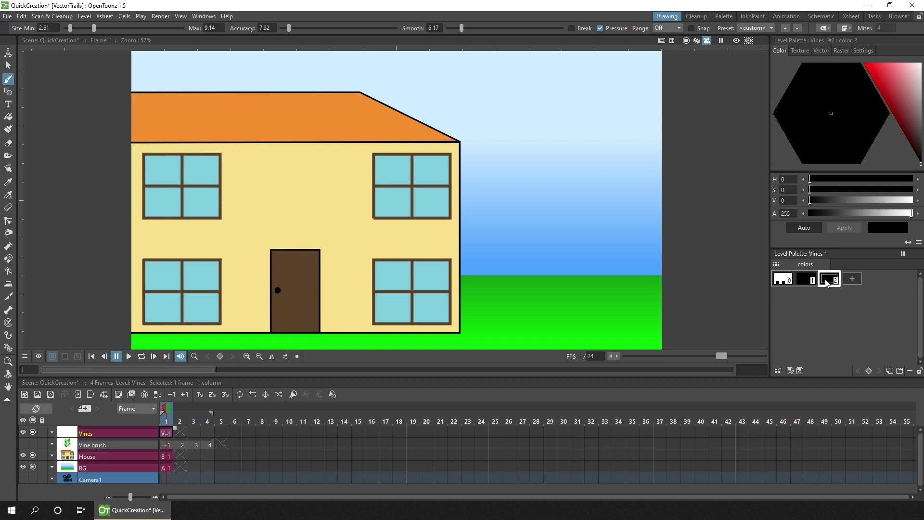
pyautogui.click(818, 52)
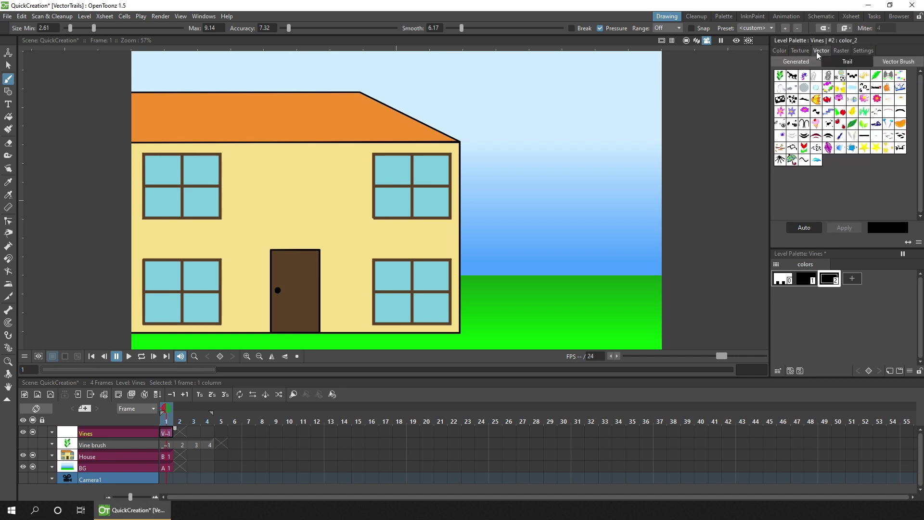
pyautogui.click(779, 76)
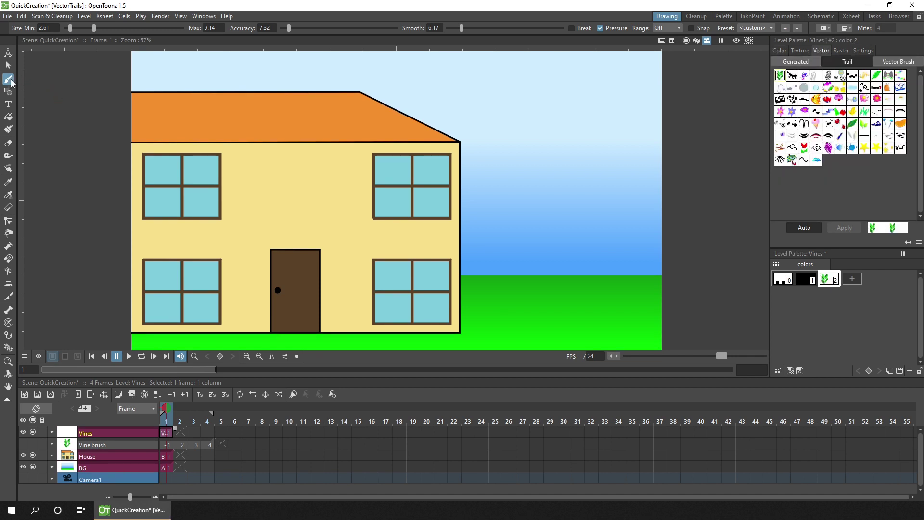
# Paint two vine strokes climbing beside the door and one running above it.
pyautogui.scroll(3, 252, 317)
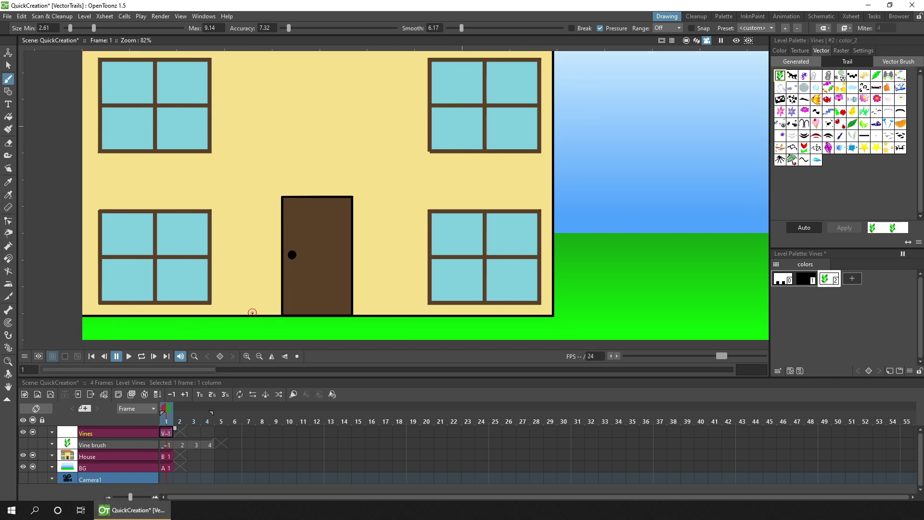
pyautogui.moveTo(252, 313)
pyautogui.mouseDown()
pyautogui.moveTo(243, 299)
pyautogui.moveTo(266, 207)
pyautogui.moveTo(255, 103)
pyautogui.mouseUp()
pyautogui.moveTo(256, 316)
pyautogui.mouseDown()
pyautogui.moveTo(249, 279)
pyautogui.moveTo(261, 226)
pyautogui.moveTo(248, 171)
pyautogui.moveTo(233, 148)
pyautogui.mouseUp()
pyautogui.moveTo(278, 197)
pyautogui.mouseDown()
pyautogui.moveTo(290, 184)
pyautogui.moveTo(360, 189)
pyautogui.mouseUp()
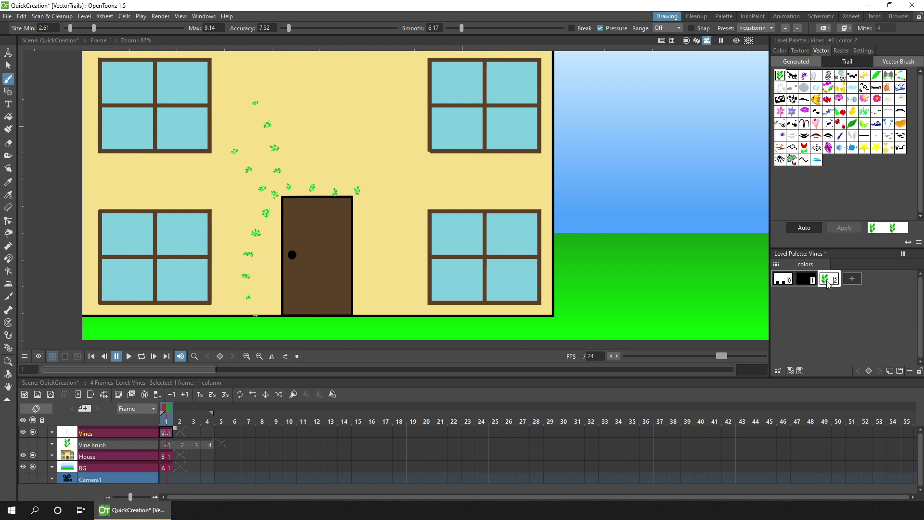
pyautogui.click(863, 51)
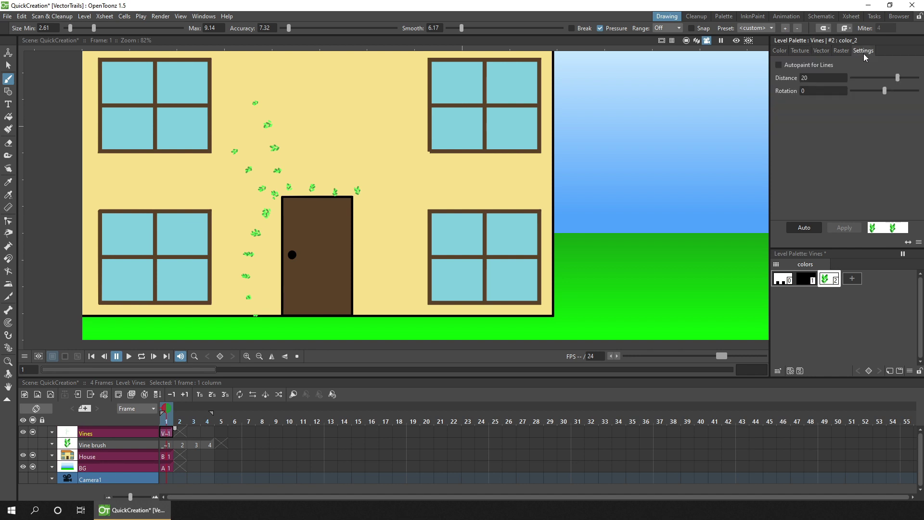
# Reduce the vine style's Distance to 3.73 so the leaves pack densely.
pyautogui.moveTo(896, 81); pyautogui.dragTo(888, 84)
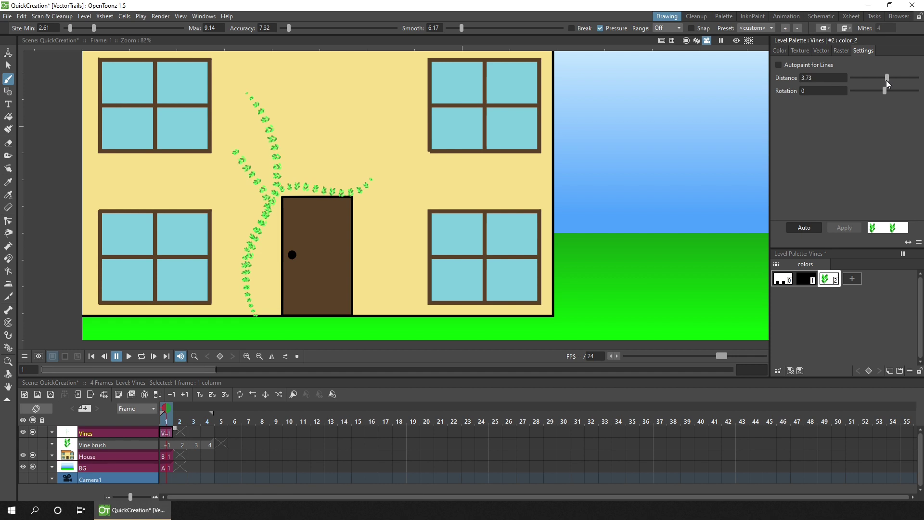